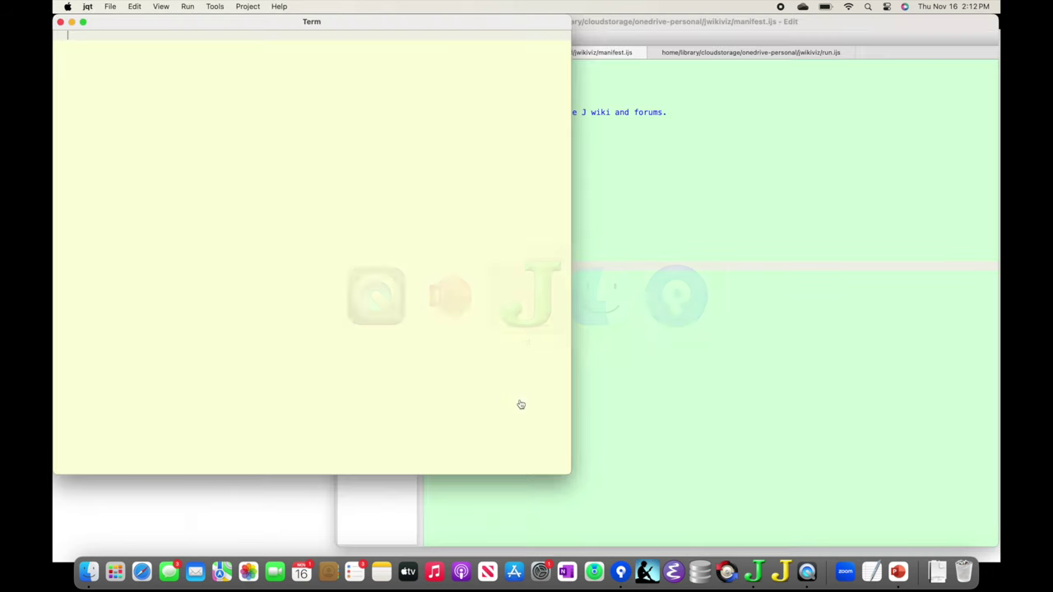
# - Open the J Viewer and look through its full category list down to the System R.15 entries and back
pyautogui.press('super+shift+j')
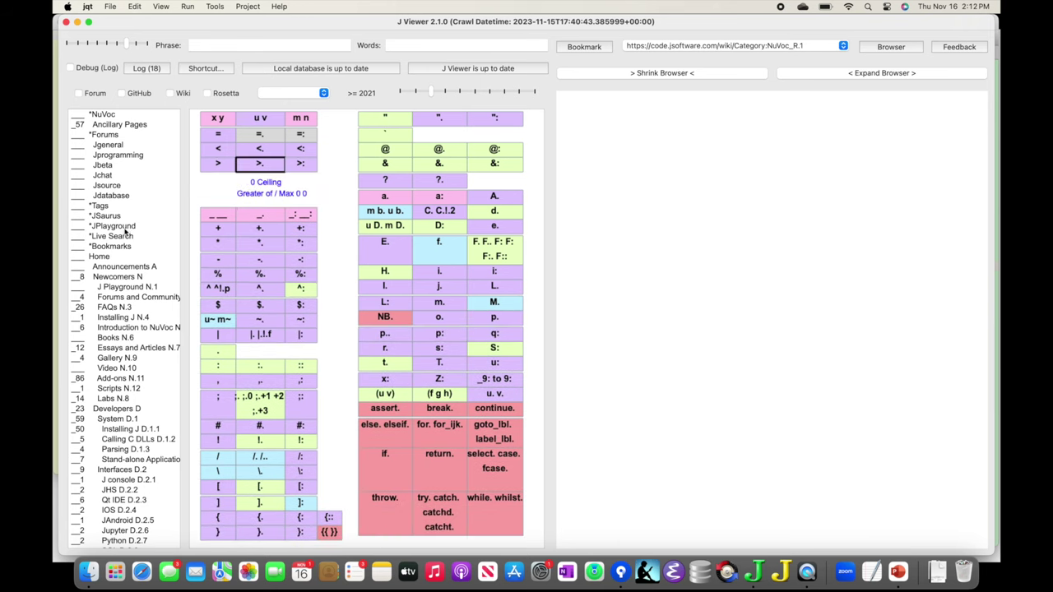
pyautogui.scroll(-1, 121, 241)
pyautogui.scroll(-20, 121, 241)
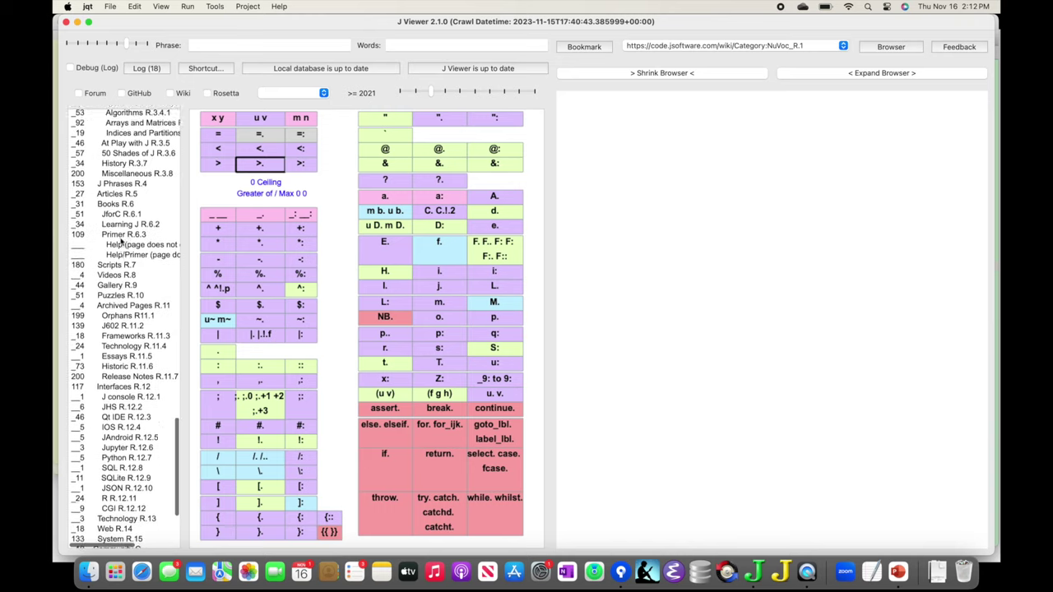
pyautogui.scroll(20, 121, 241)
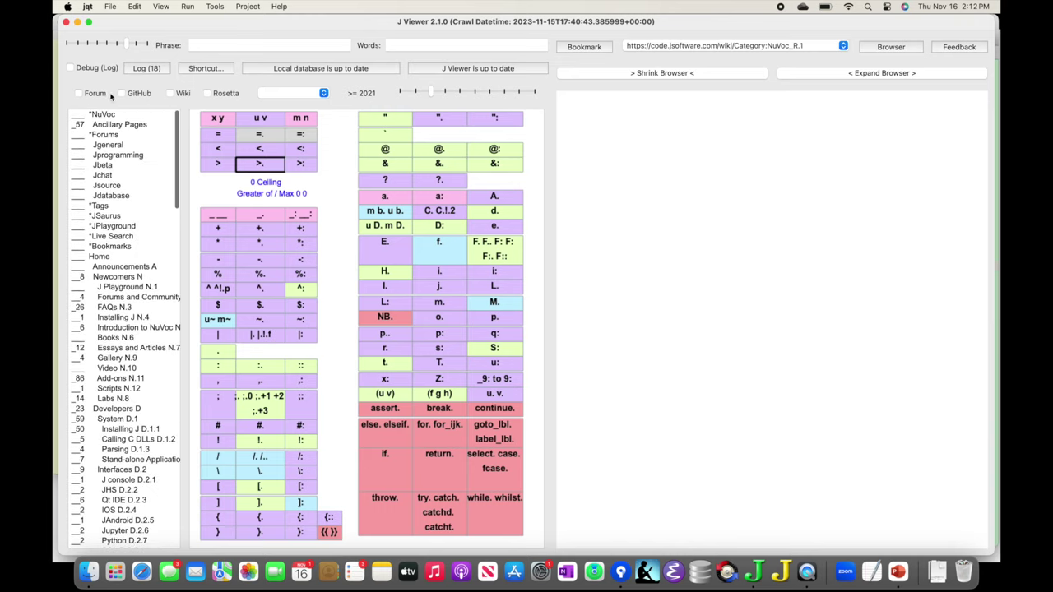
# - Show the NuVoc primitives and view the wiki entries for o., first Pi Times, then Circle Function
pyautogui.click(114, 118)
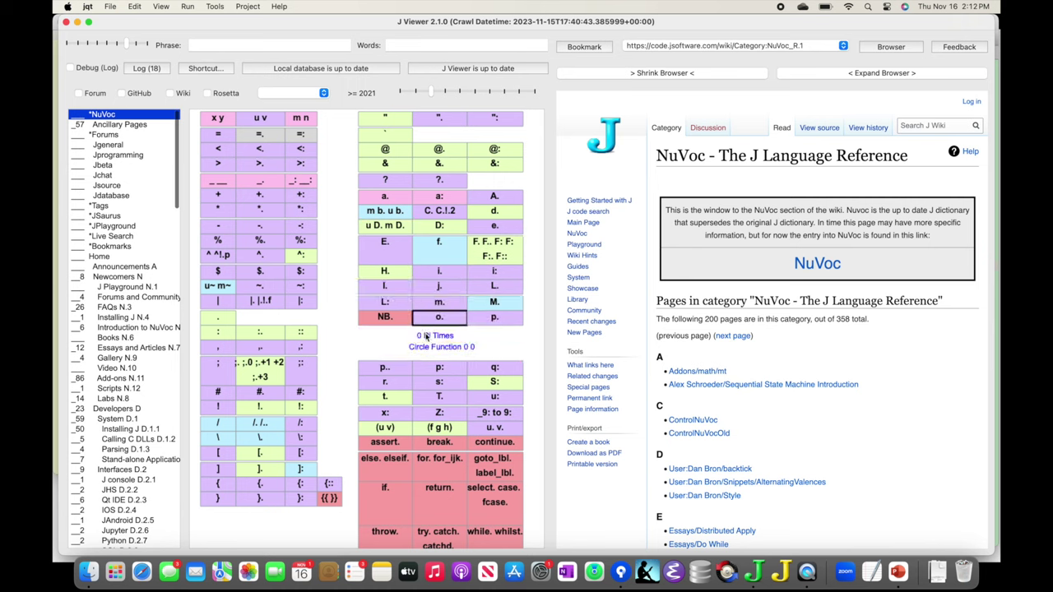
pyautogui.click(427, 335)
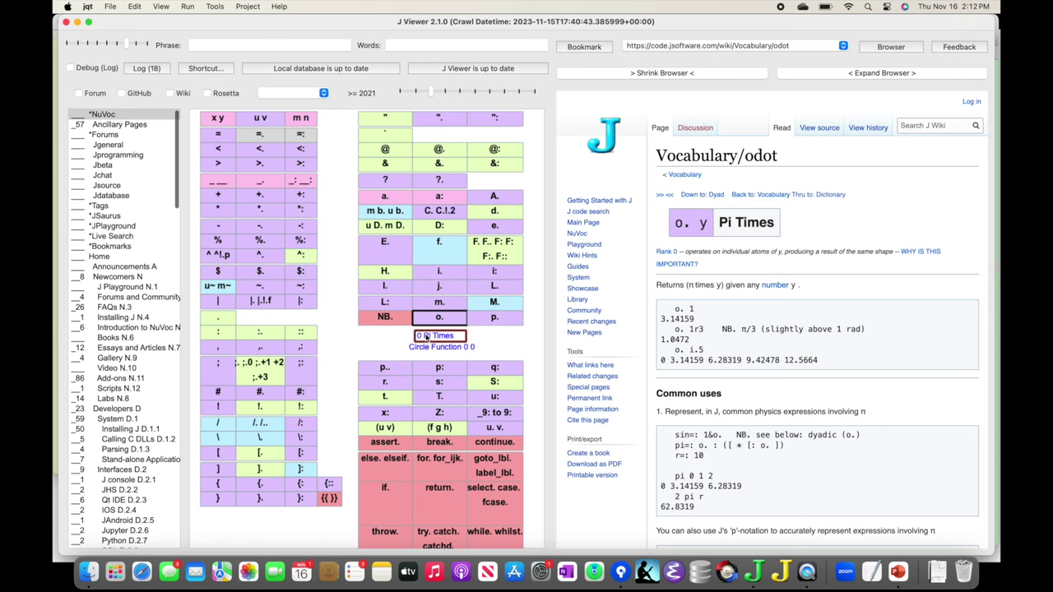
pyautogui.click(431, 347)
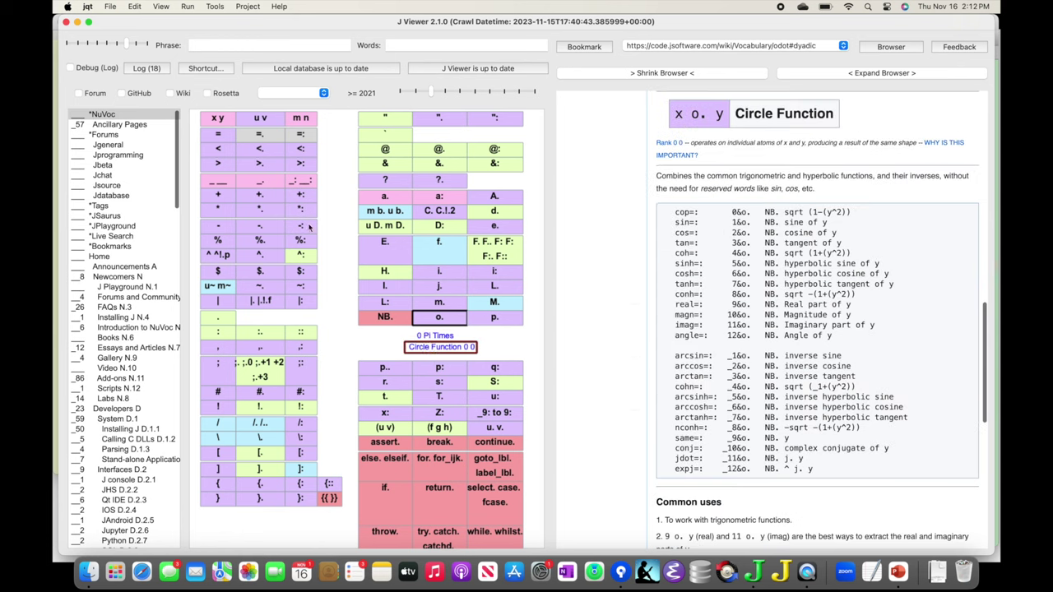
pyautogui.moveTo(123, 48)
pyautogui.mouseDown()
pyautogui.moveTo(102, 45)
pyautogui.moveTo(122, 47)
pyautogui.mouseUp()
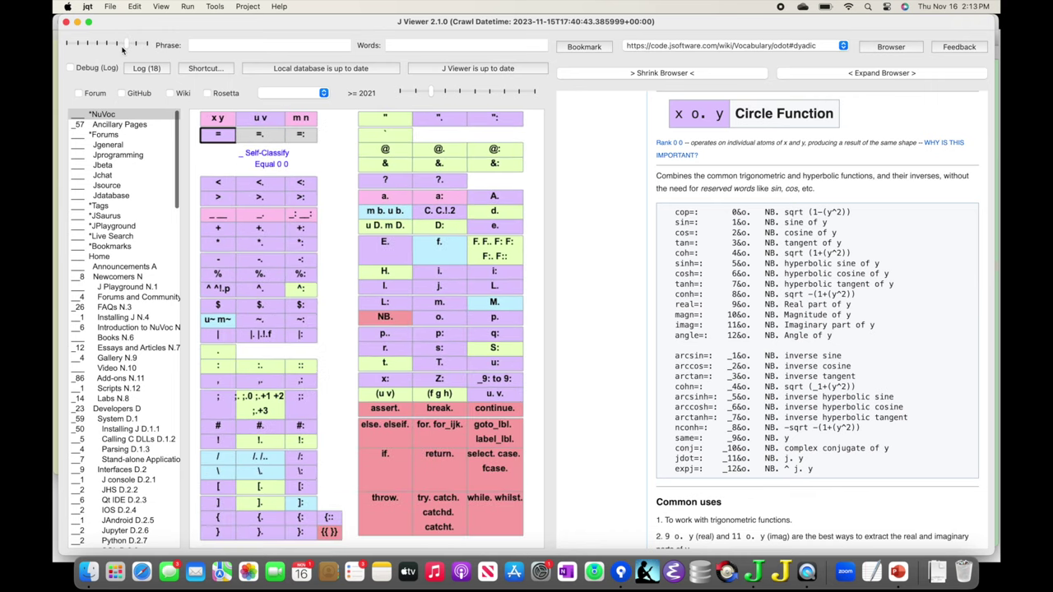
# - Open Vocabulary/Foreigns from the NuVoc Ancillary Pages and expand the browser area to read it
pyautogui.click(132, 125)
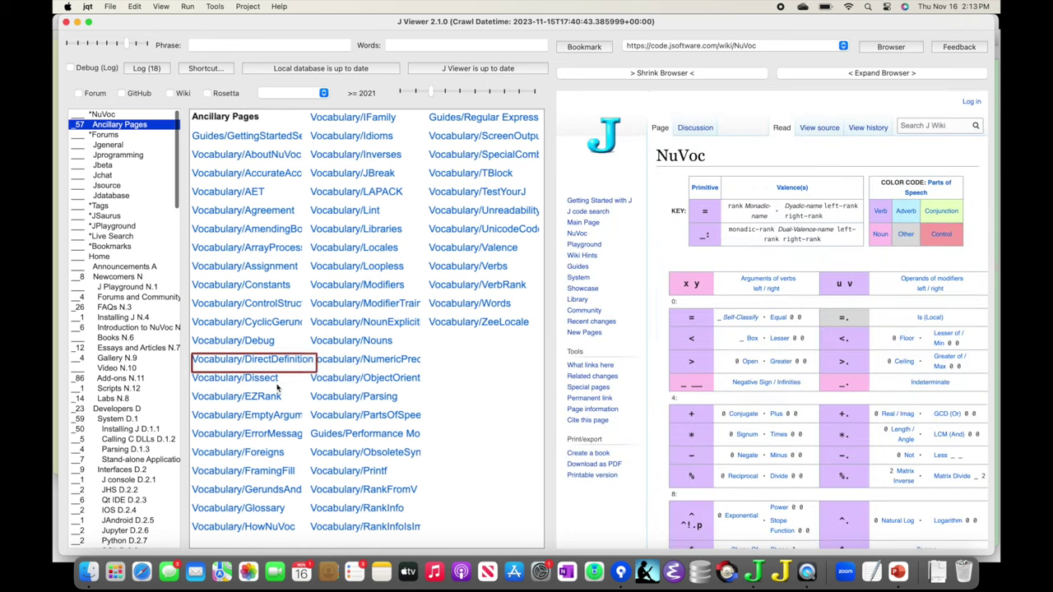
pyautogui.click(269, 455)
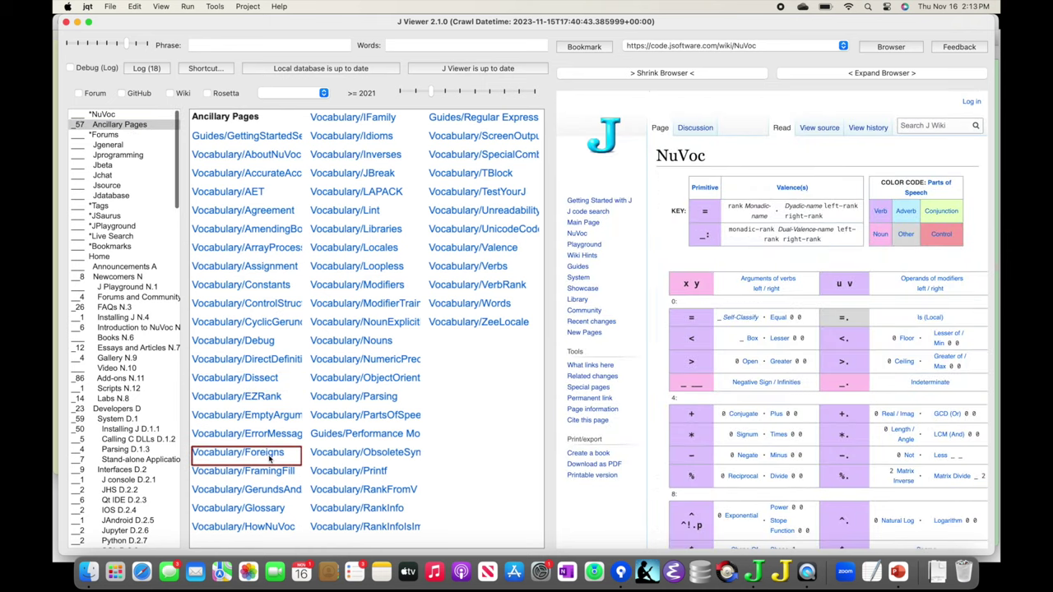
pyautogui.click(901, 73)
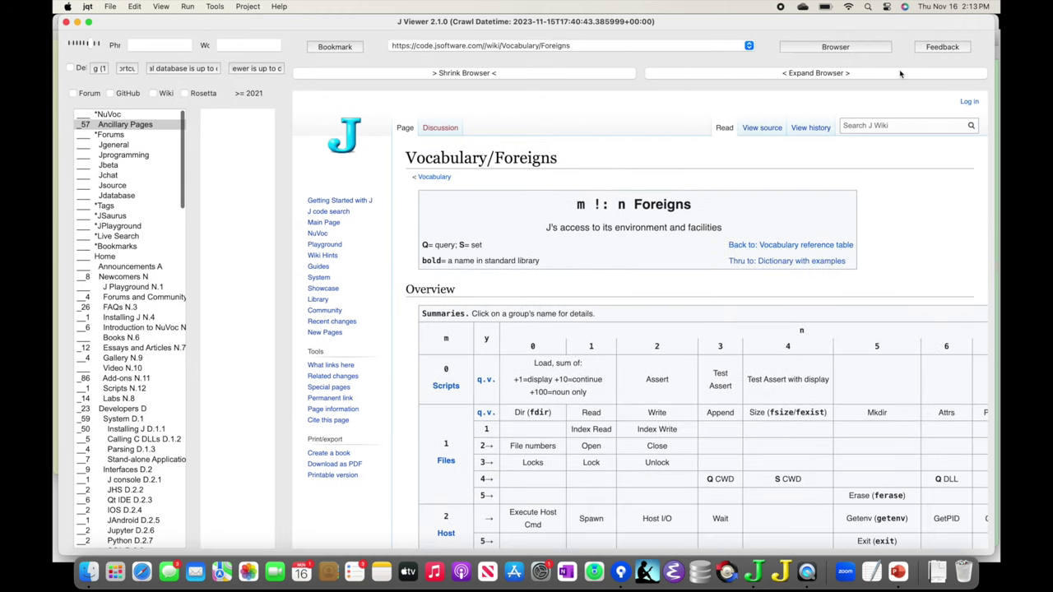
pyautogui.moveTo(264, 190)
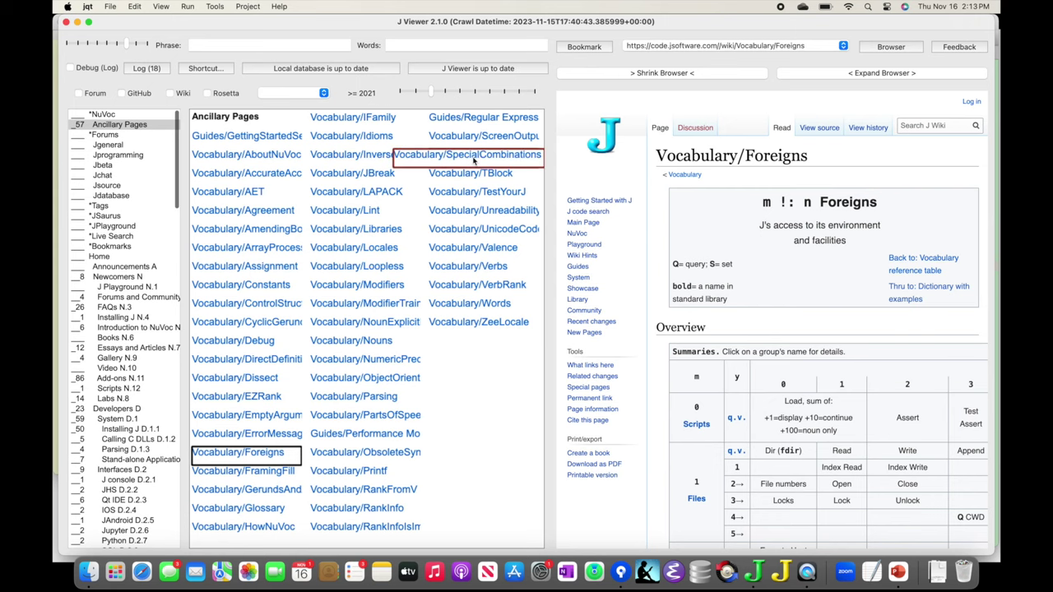
# - View the Home and Video N.10 categories, and open Essays/DataStructures under Essays and Articles N.7
pyautogui.click(85, 260)
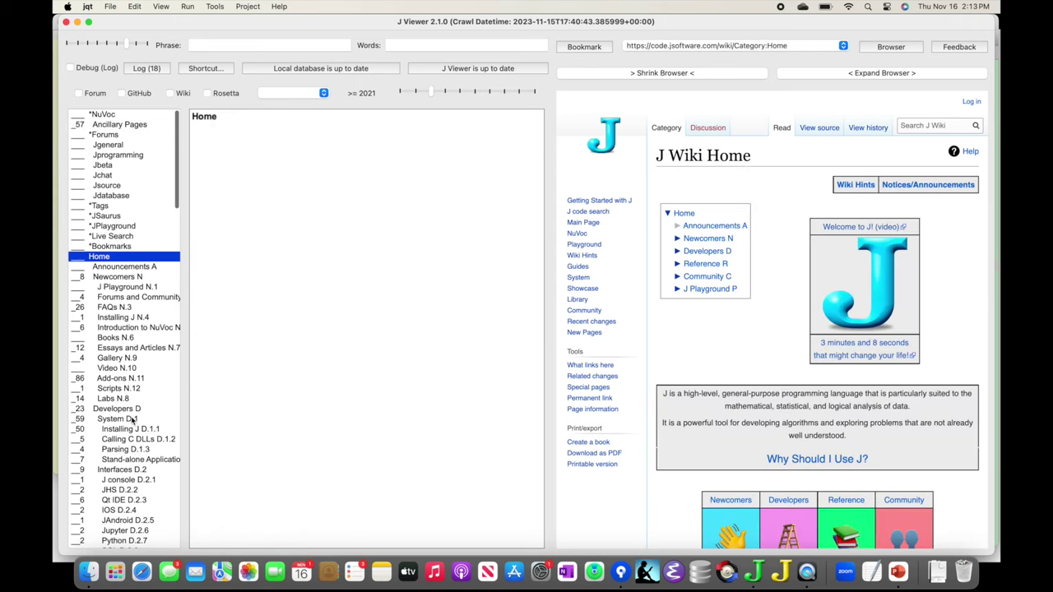
pyautogui.click(133, 368)
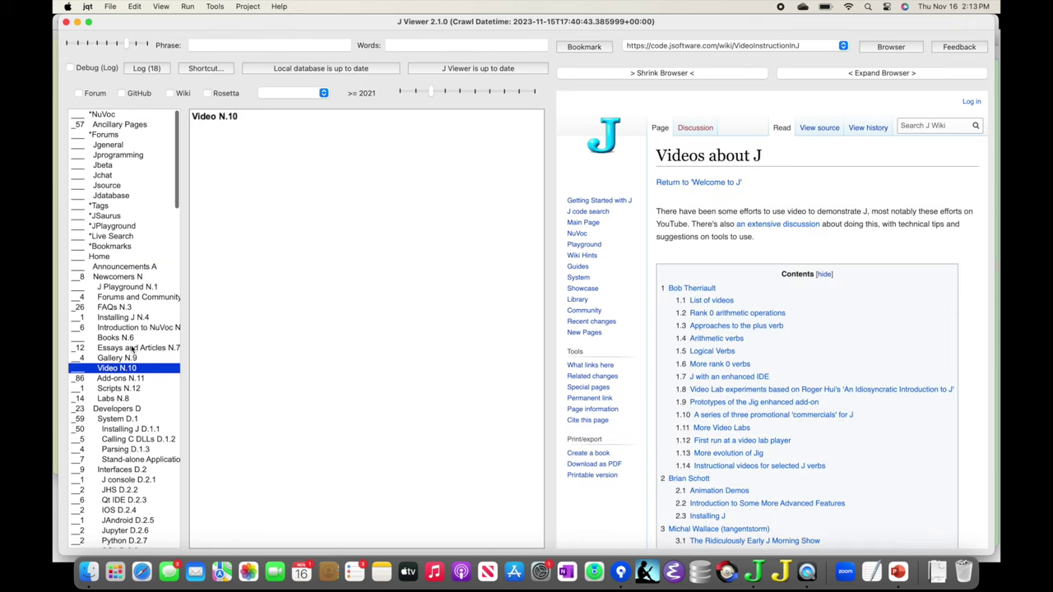
pyautogui.click(132, 348)
pyautogui.click(238, 235)
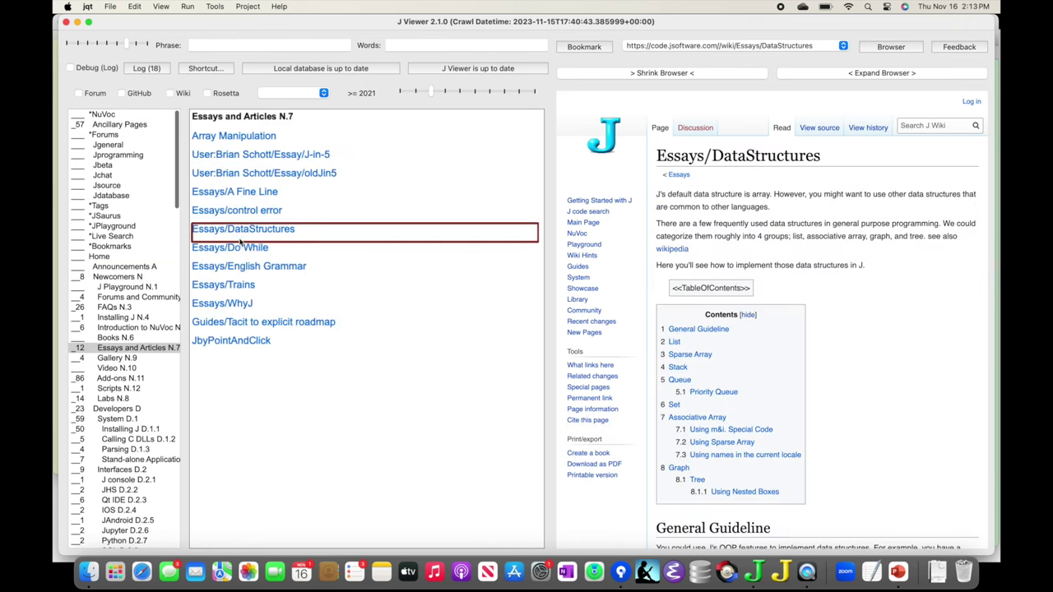
# - Open the Addons/stats/base/distribution page from the Add-ons N.11 category
pyautogui.click(132, 377)
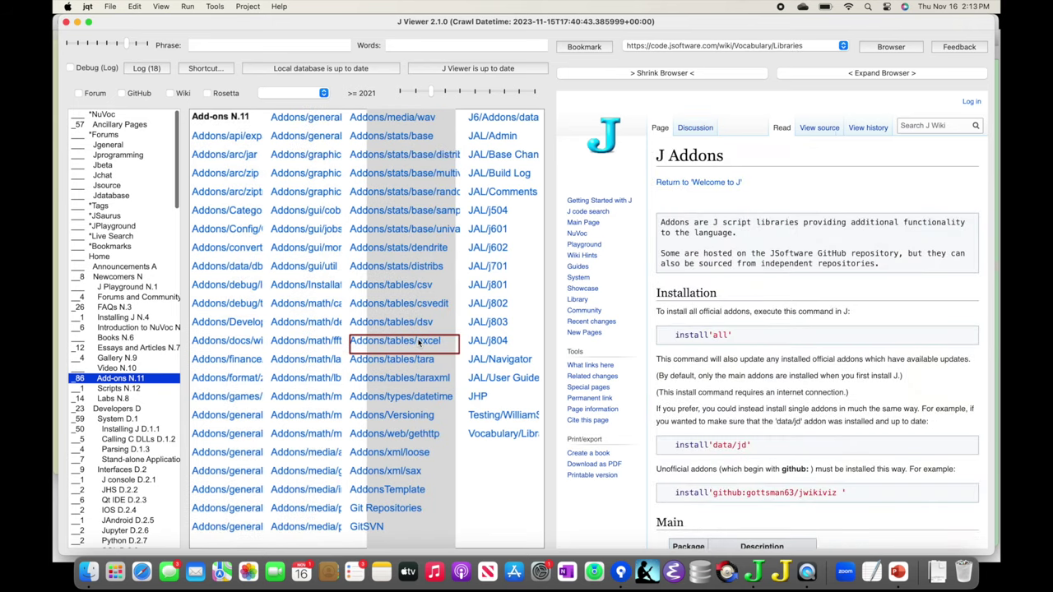
pyautogui.click(419, 188)
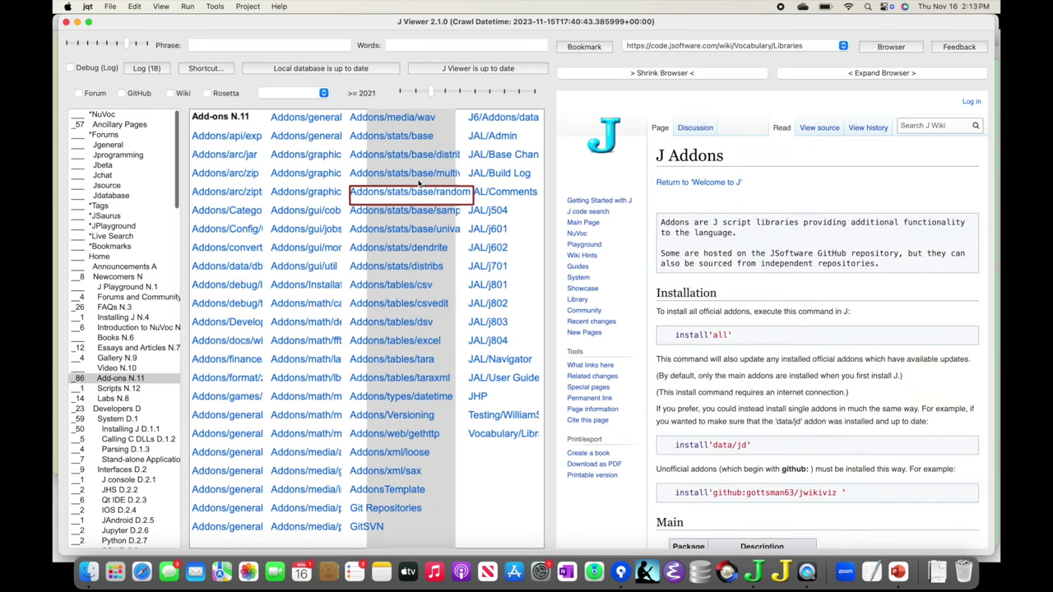
pyautogui.click(410, 173)
# - Browse the Tags groups Cows and Bulls and Duplicate Execution, and open Essays/PropagatingMinimum under Economy
pyautogui.click(158, 205)
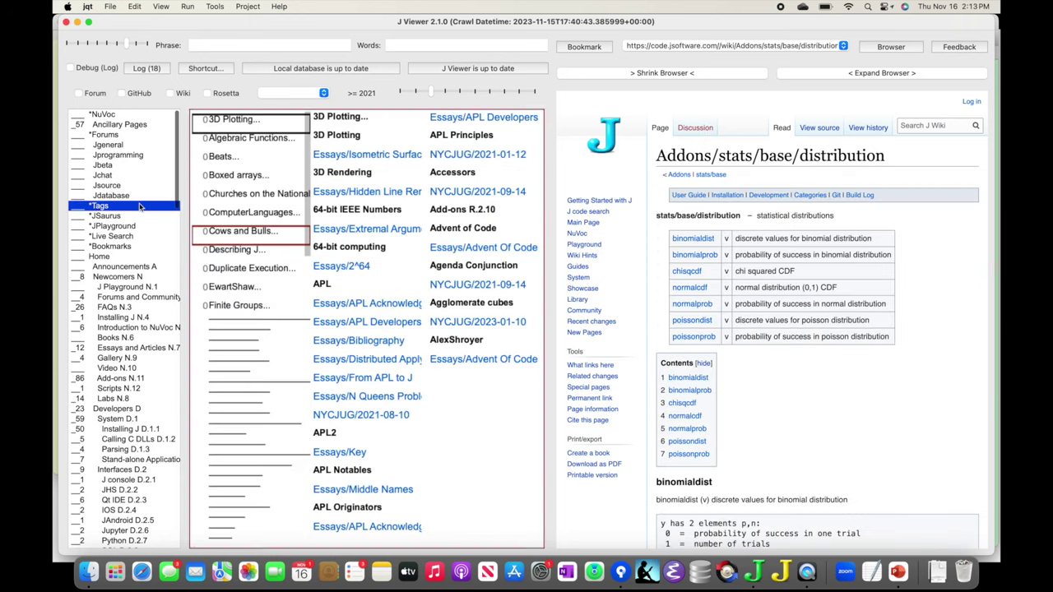
pyautogui.click(237, 238)
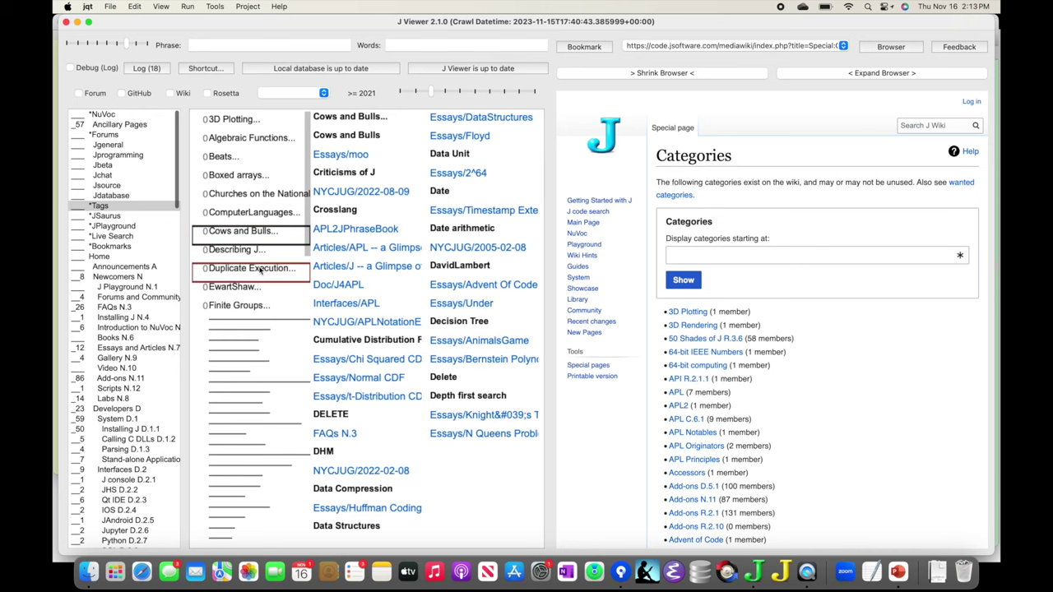
pyautogui.click(260, 270)
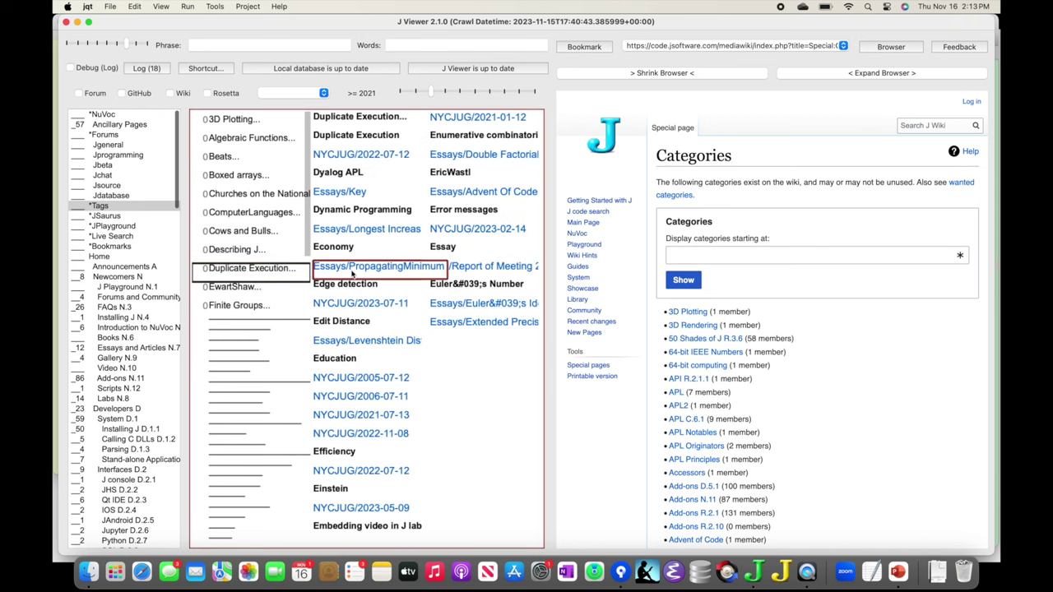
pyautogui.click(352, 269)
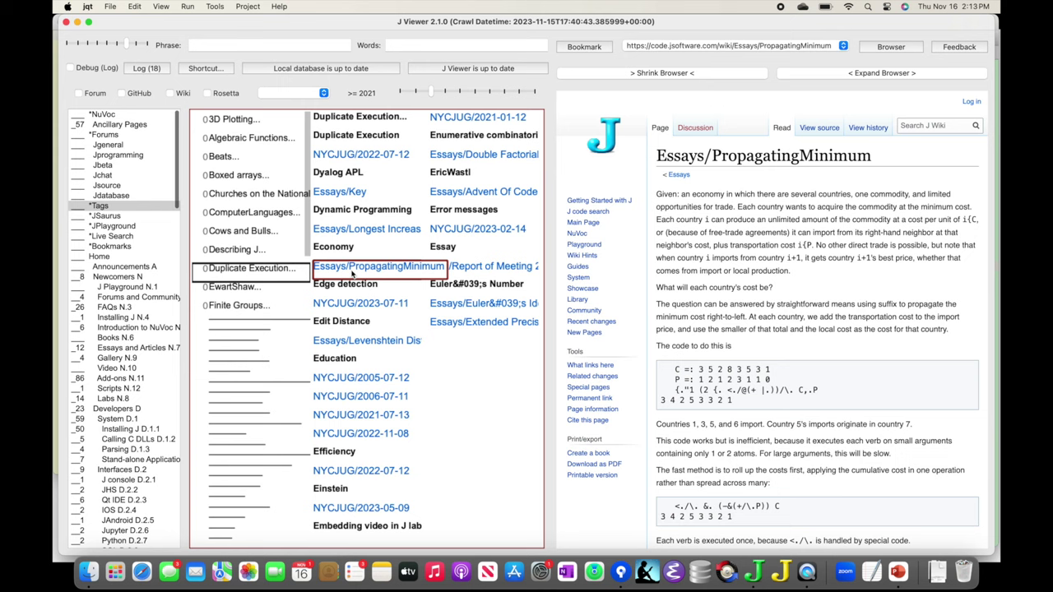
# - List the Jprogramming forum threads from March 2021
pyautogui.click(115, 136)
pyautogui.click(117, 156)
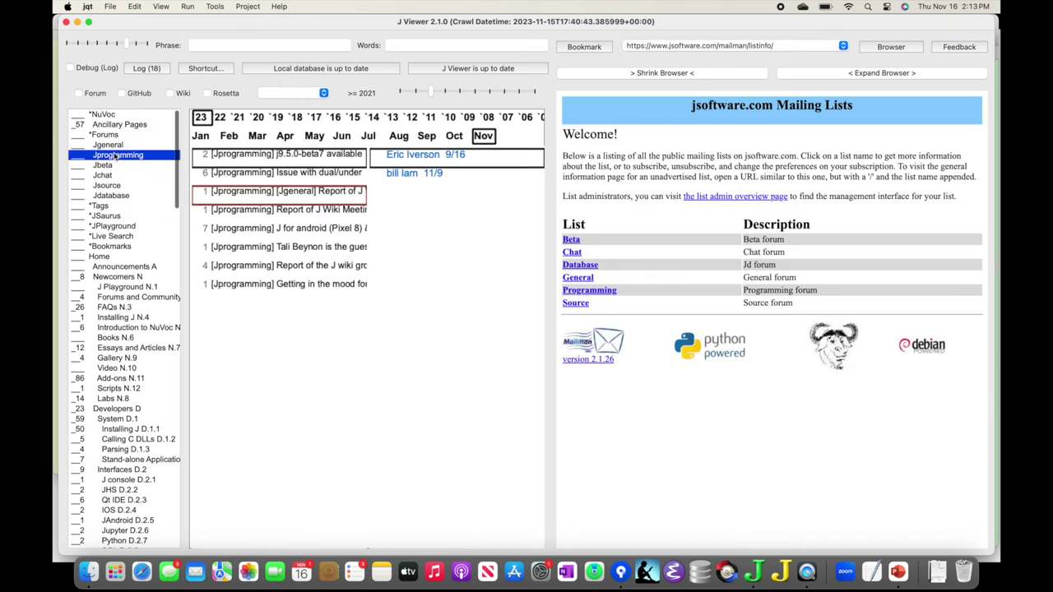
pyautogui.click(238, 117)
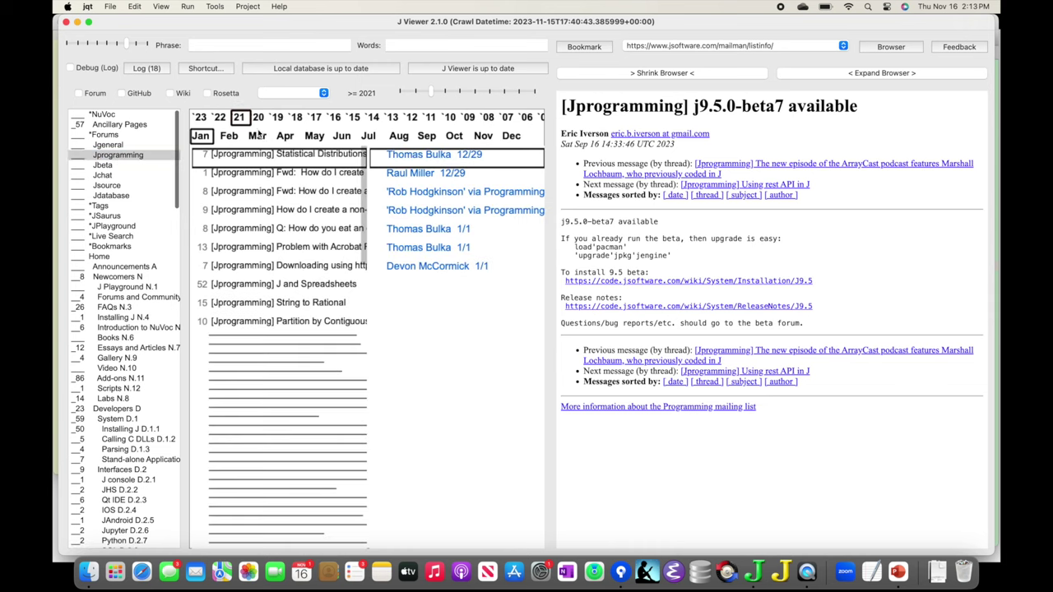
pyautogui.click(259, 137)
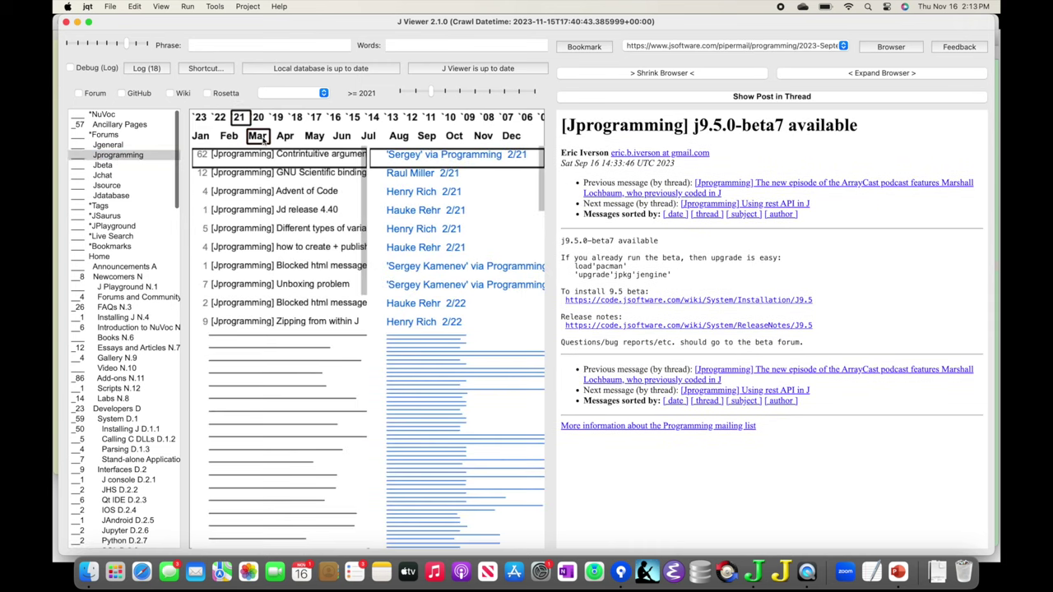
# - Open the first post of the thread "Different types of variables as input" dated 3/7
pyautogui.click(280, 215)
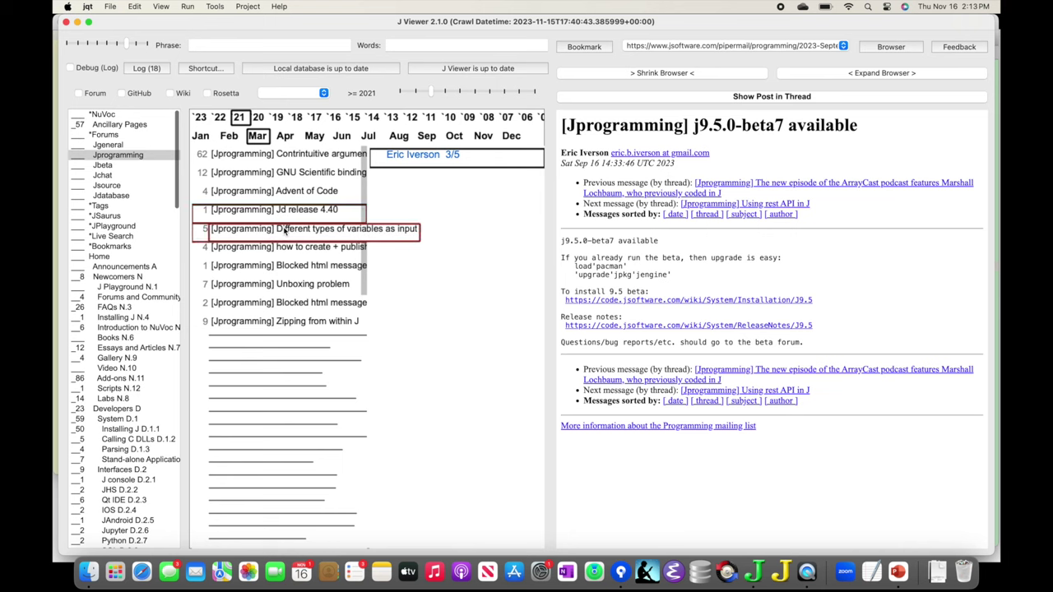
pyautogui.moveTo(286, 231)
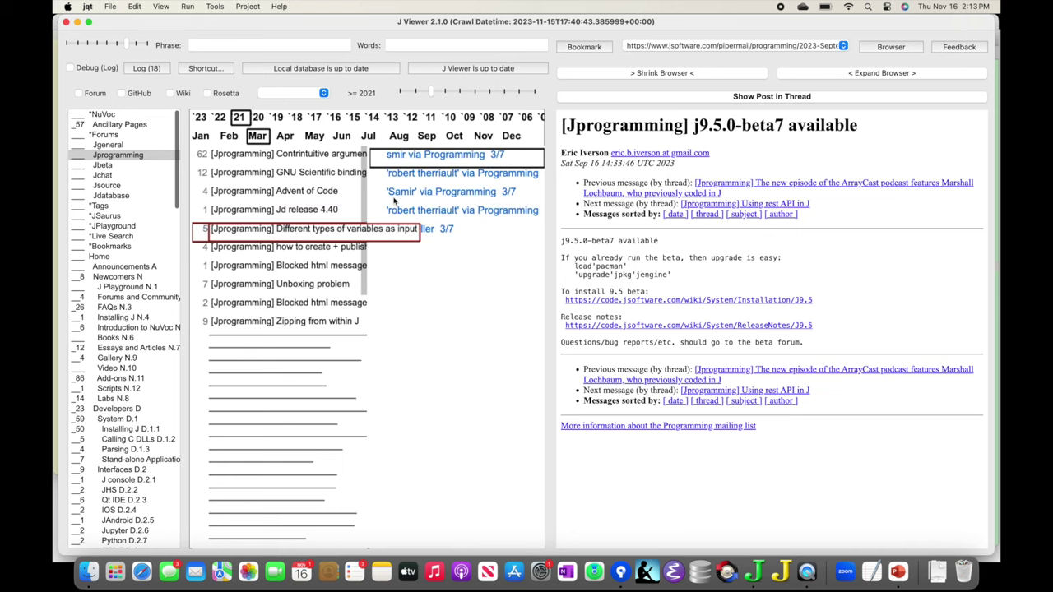
pyautogui.click(448, 196)
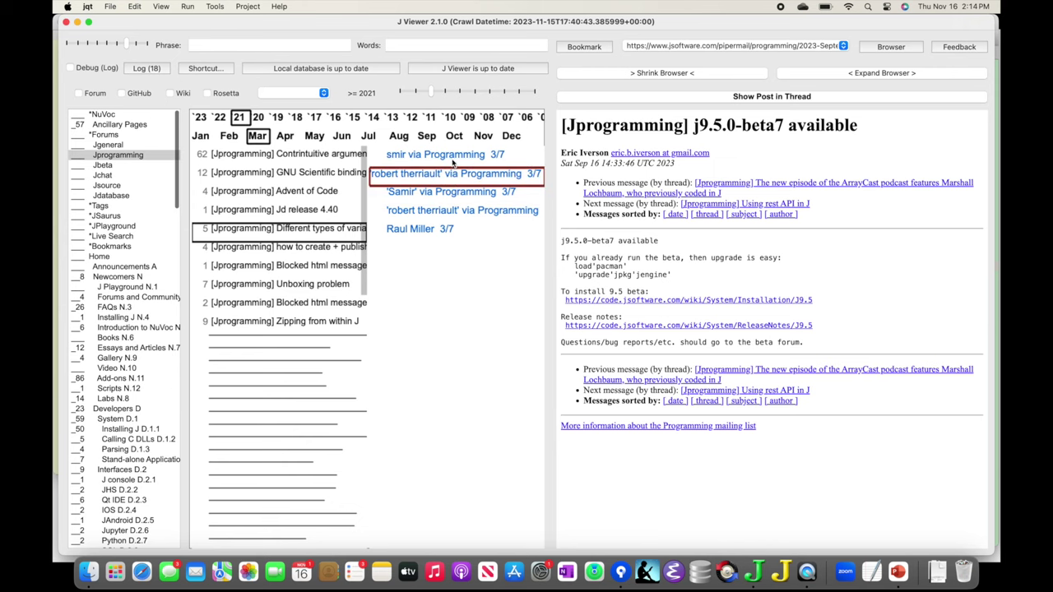
pyautogui.click(453, 170)
pyautogui.click(456, 163)
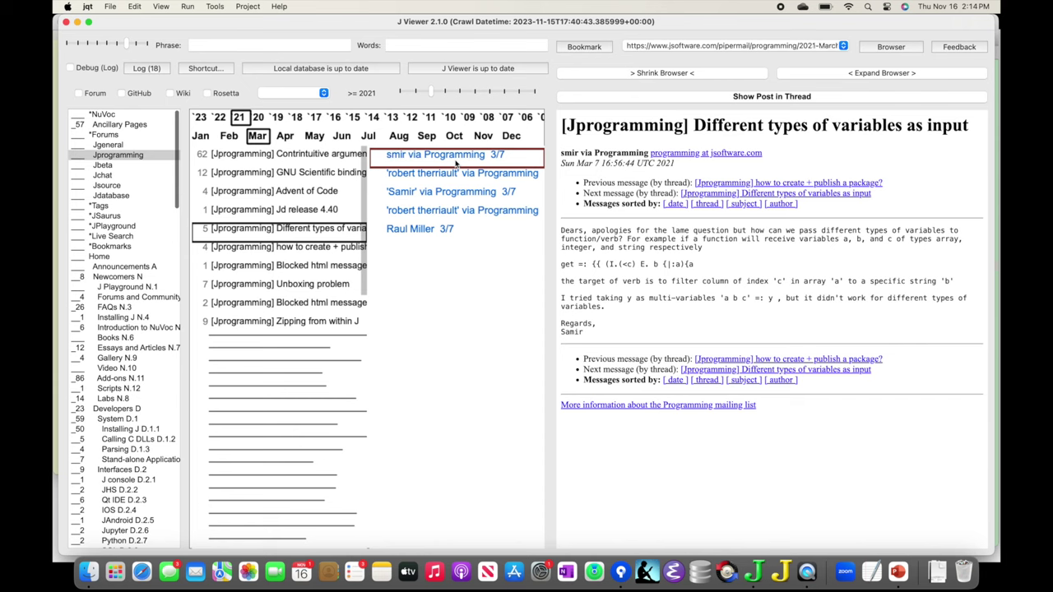
# - View the bookmarked Essays/Game_of_Life page, and toggle its bookmark off and back on
pyautogui.click(115, 246)
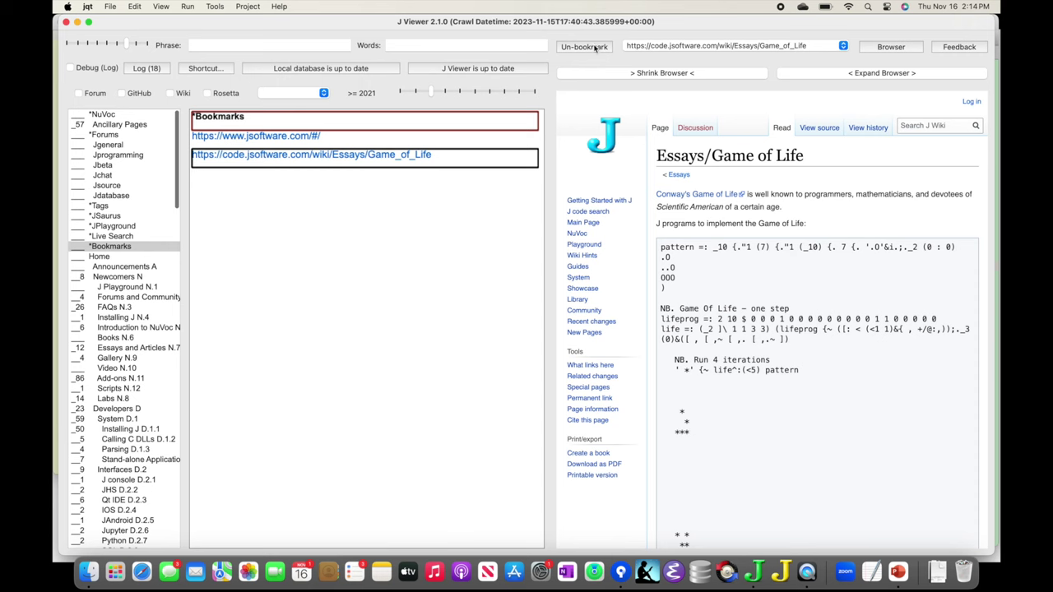
pyautogui.click(593, 48)
pyautogui.click(594, 48)
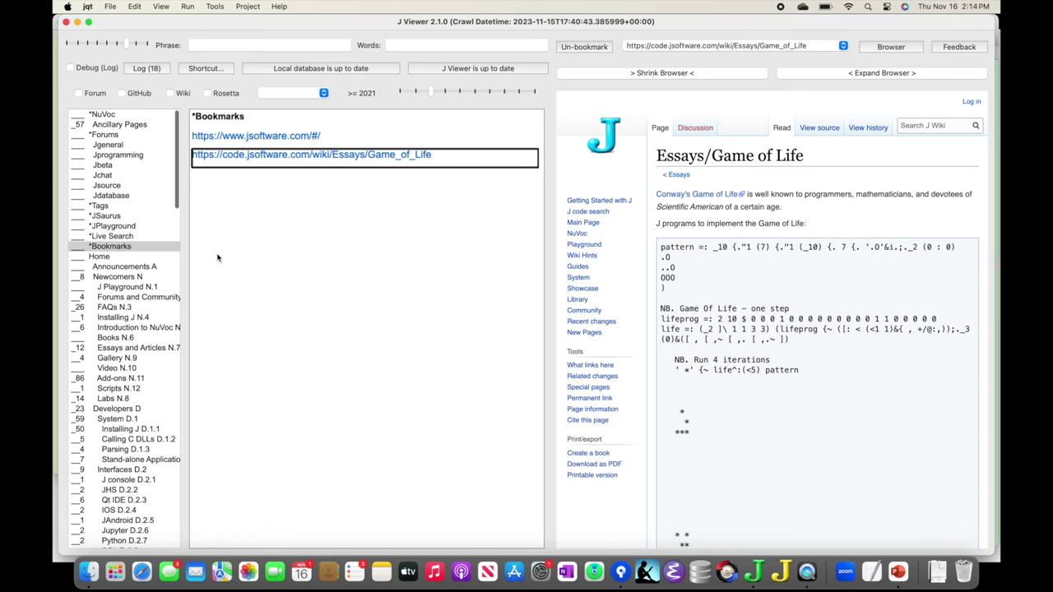
# - Open JSaurus and search it for "*" and for "+/"
pyautogui.click(153, 226)
pyautogui.click(152, 216)
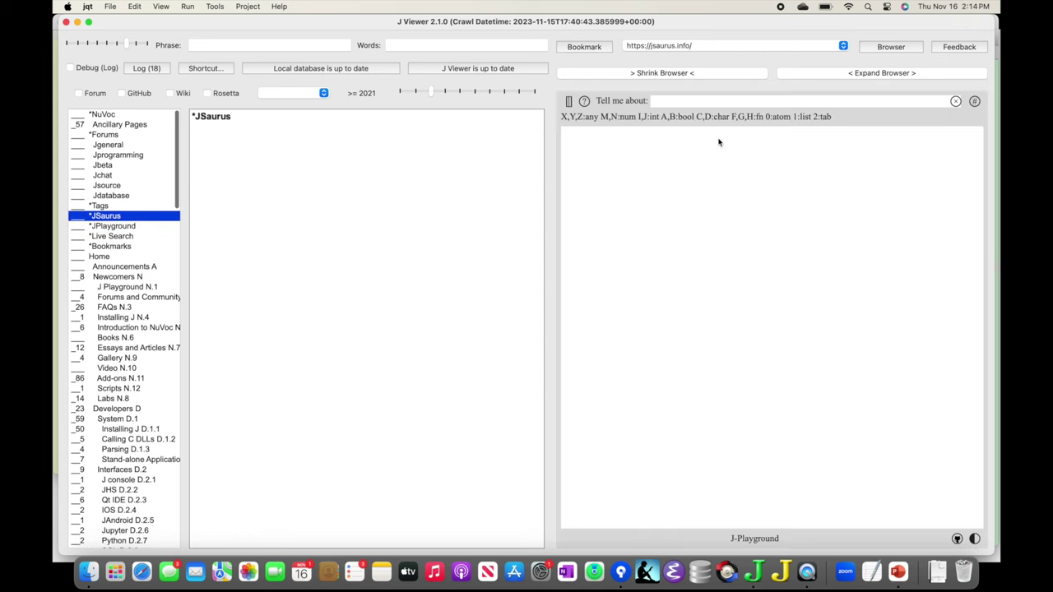
pyautogui.click(689, 102)
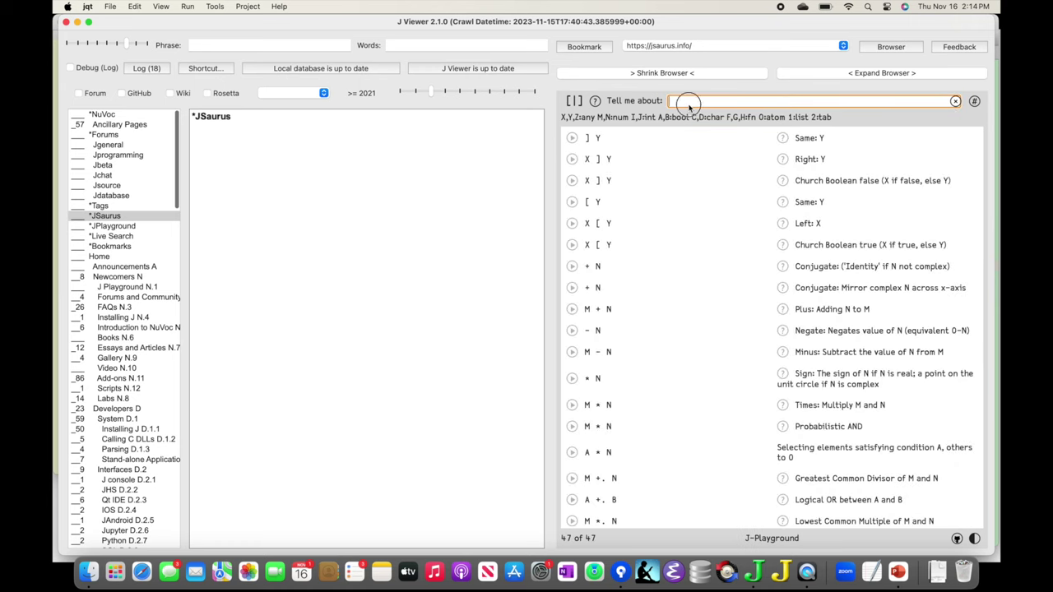
pyautogui.write('*')
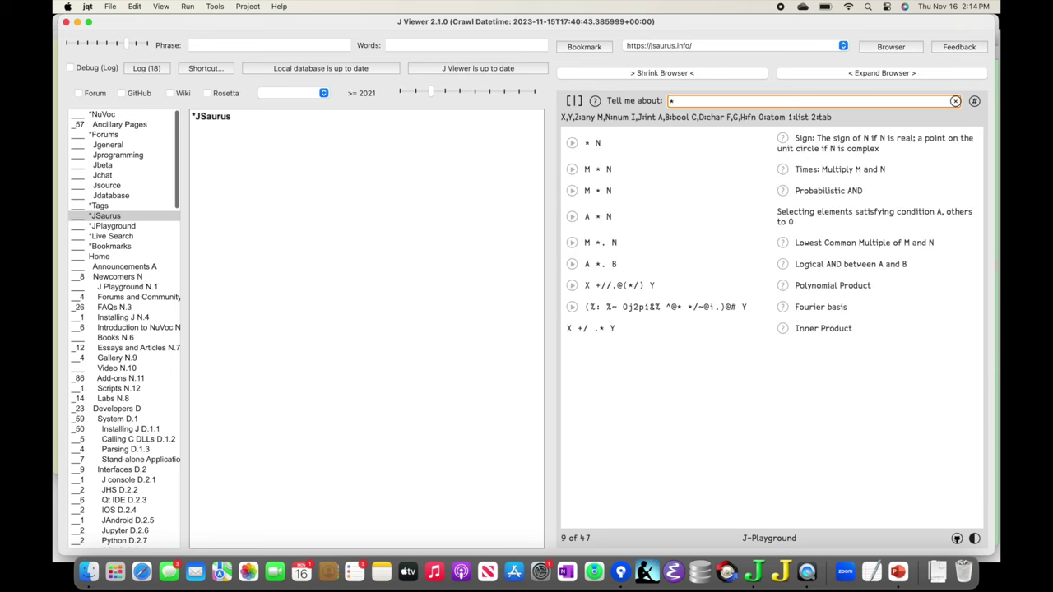
pyautogui.press('BackSpace')
pyautogui.write('+/')
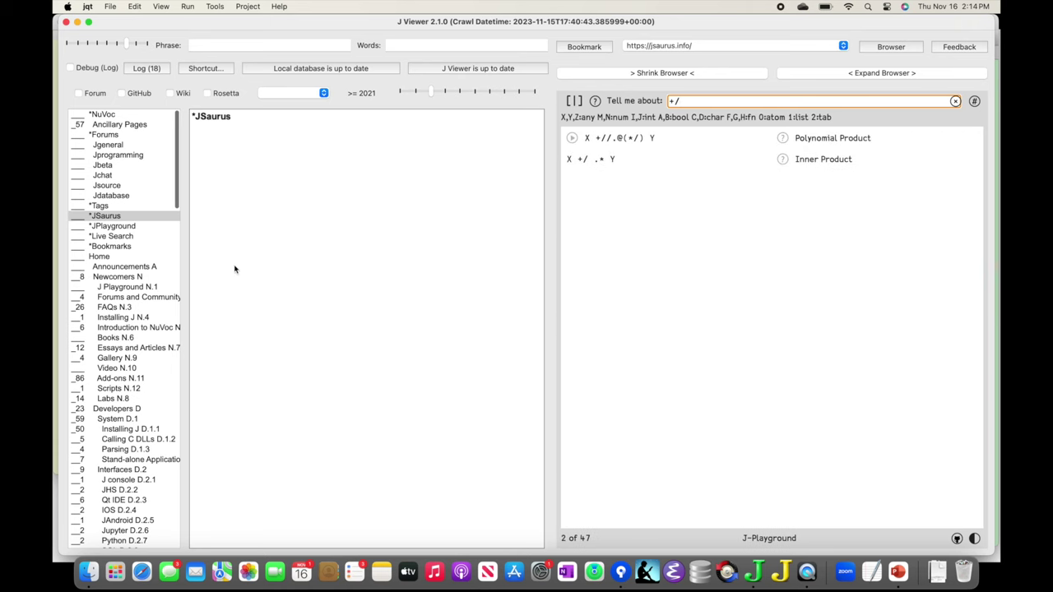
# - Run a live search for the phrase "/:/:" and extend the results back to 2019
pyautogui.click(143, 237)
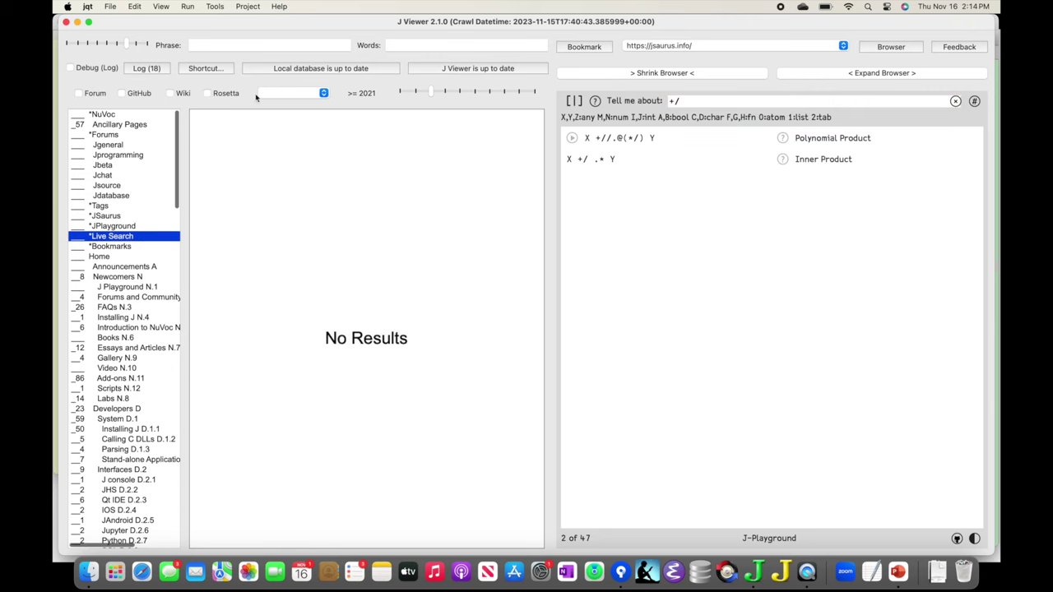
pyautogui.click(236, 45)
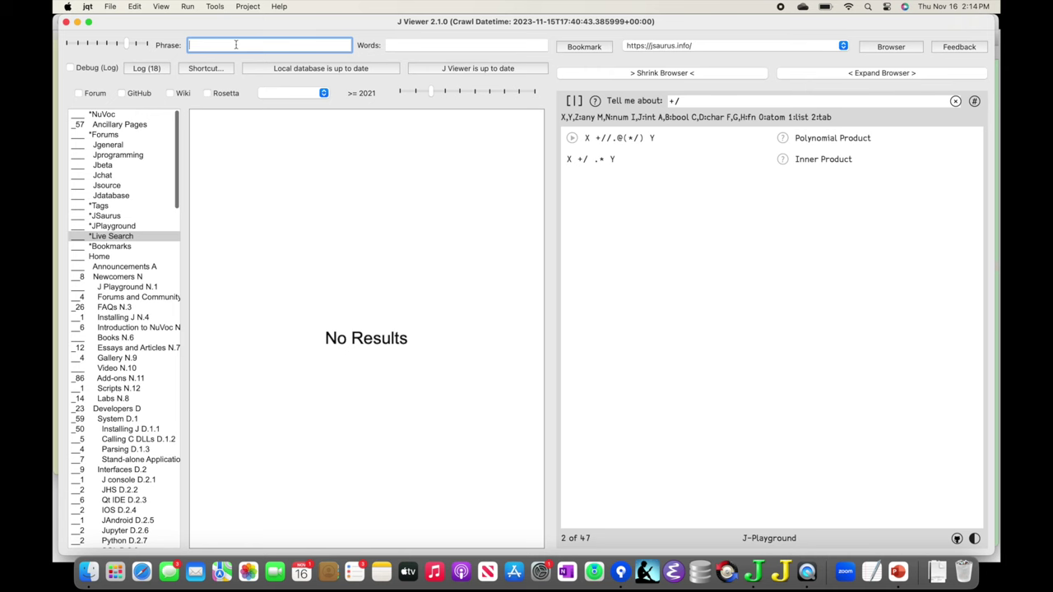
pyautogui.write('/:/:')
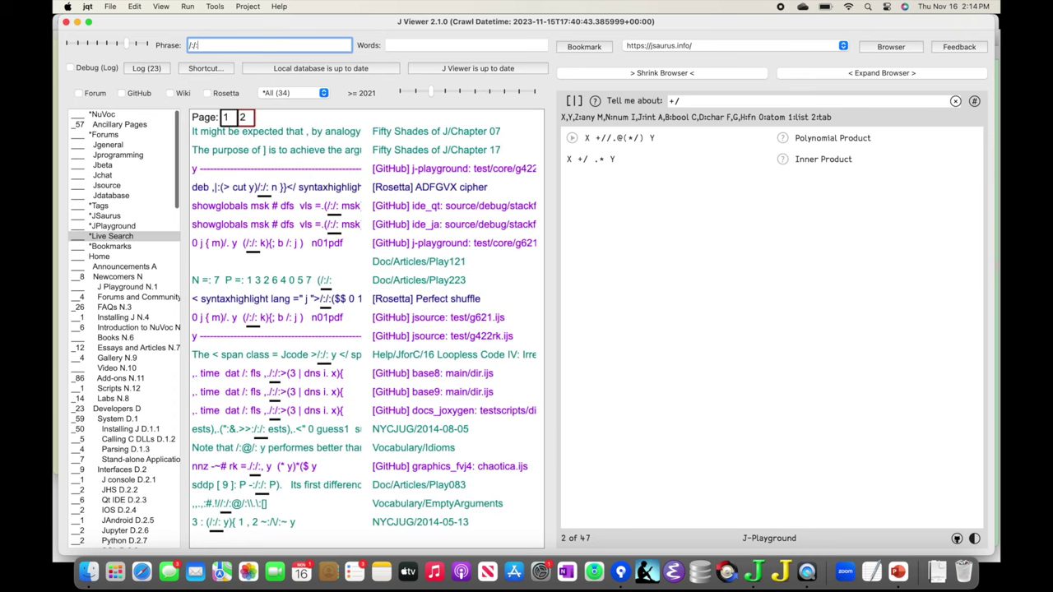
pyautogui.click(439, 93)
pyautogui.moveTo(440, 93); pyautogui.dragTo(463, 96)
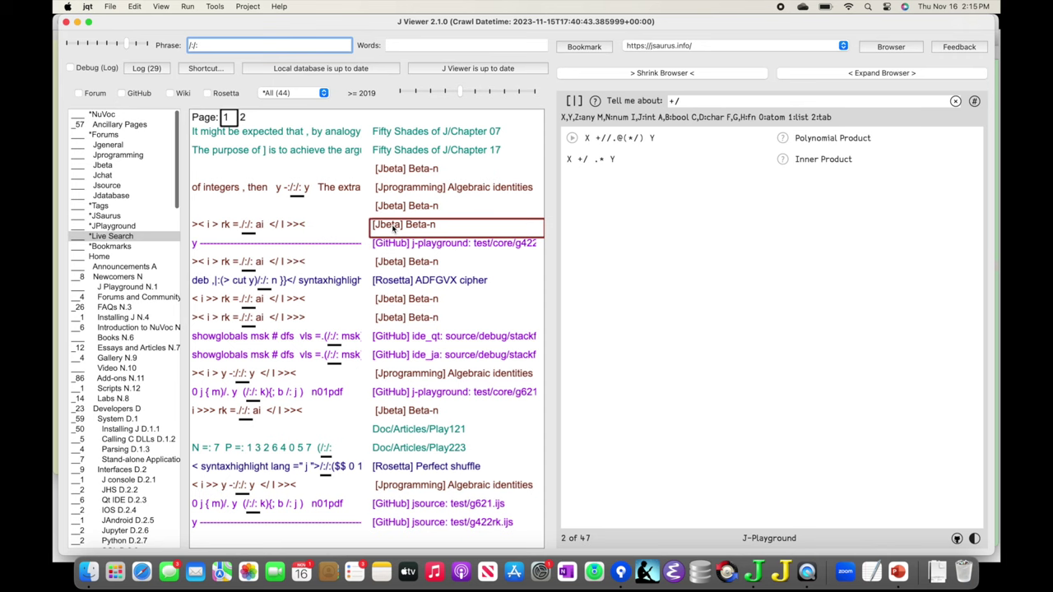
# - Review the source categories for the search results, keep *All selected, and toggle the Forum filter on and back off
pyautogui.click(315, 94)
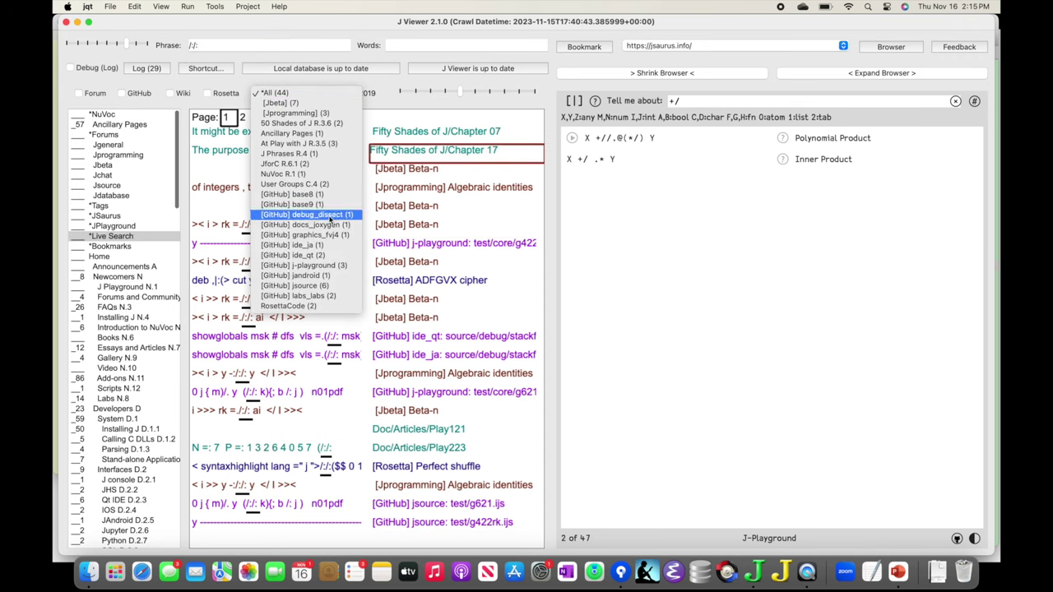
pyautogui.click(311, 94)
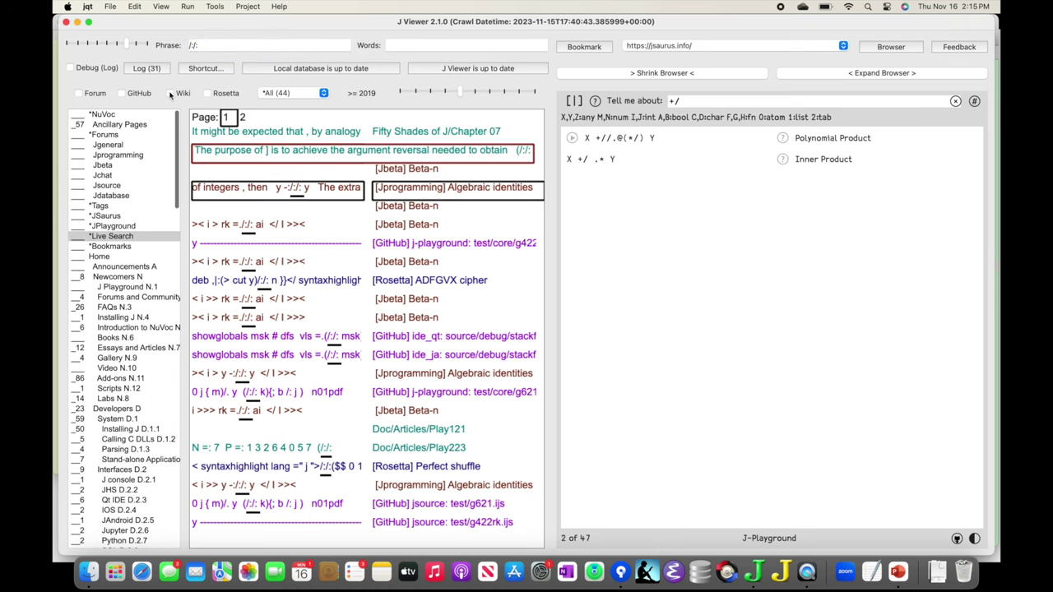
pyautogui.click(78, 93)
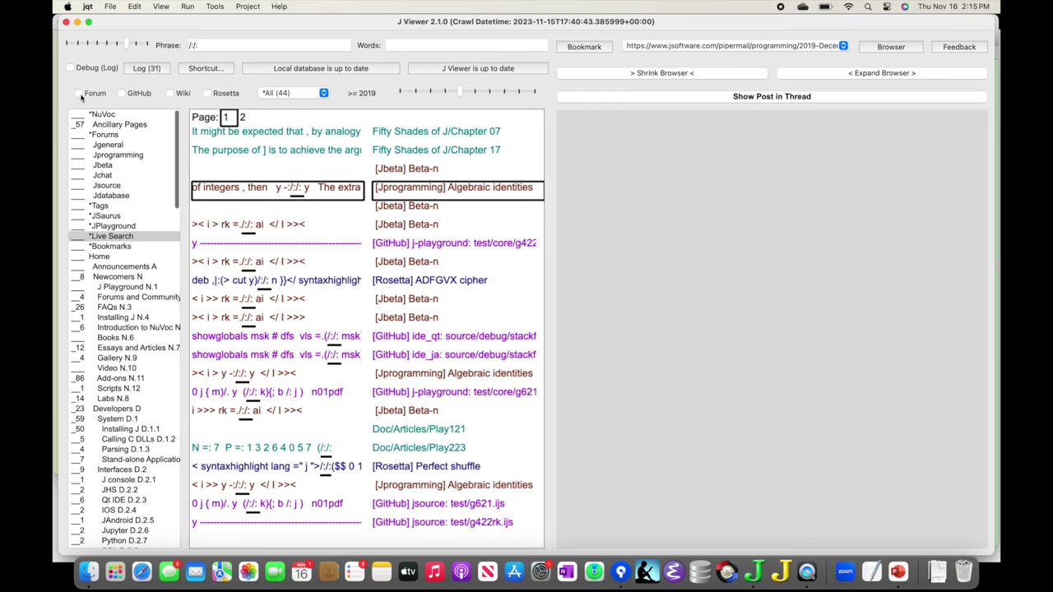
pyautogui.click(79, 93)
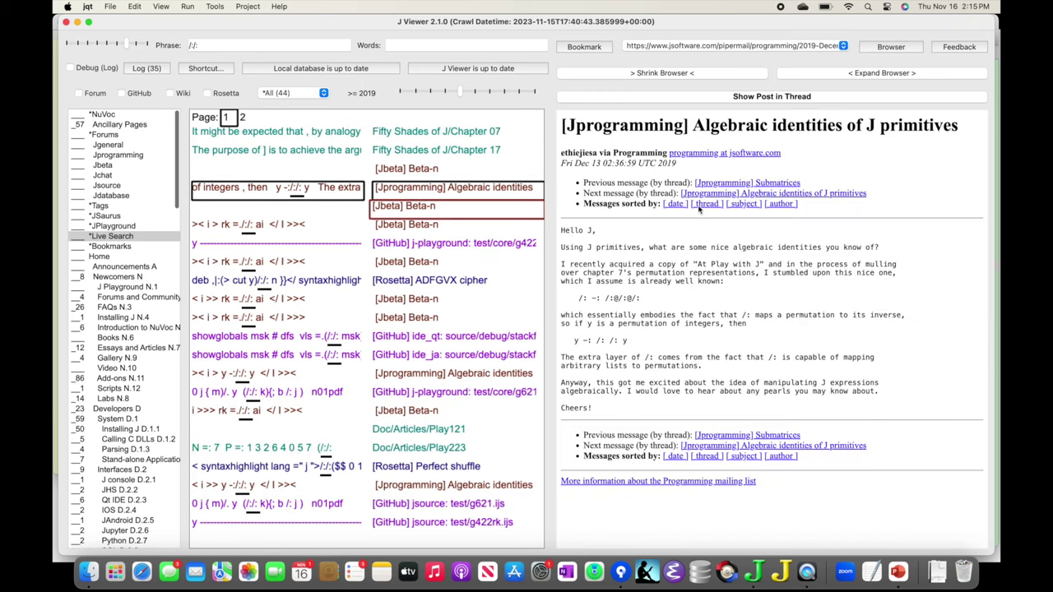
# - Show the "Algebraic identities of J primitives" post in its forum thread and view the replies through the 12/16 post
pyautogui.click(761, 98)
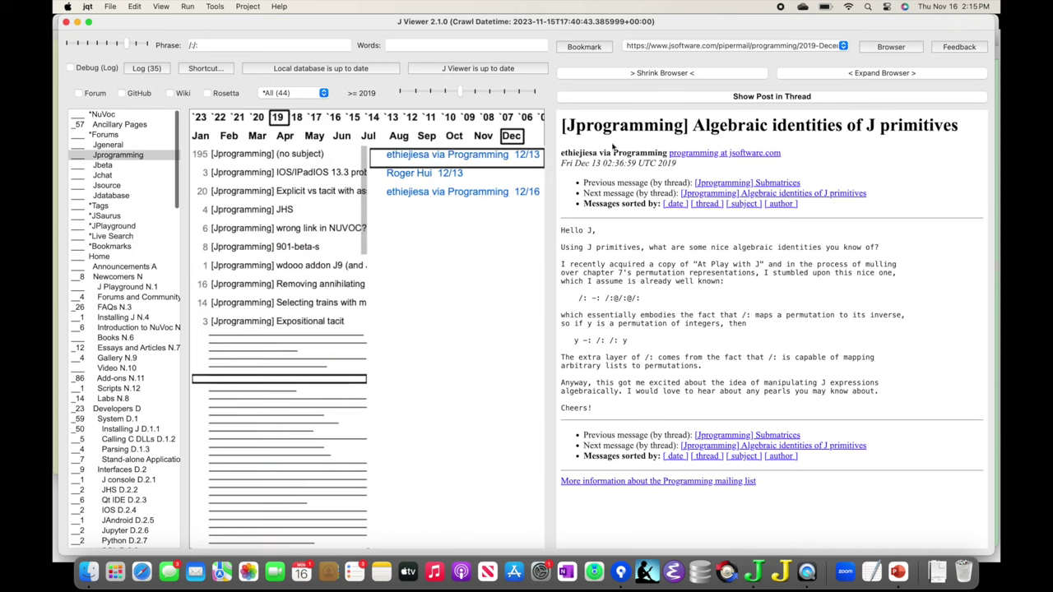
pyautogui.click(473, 175)
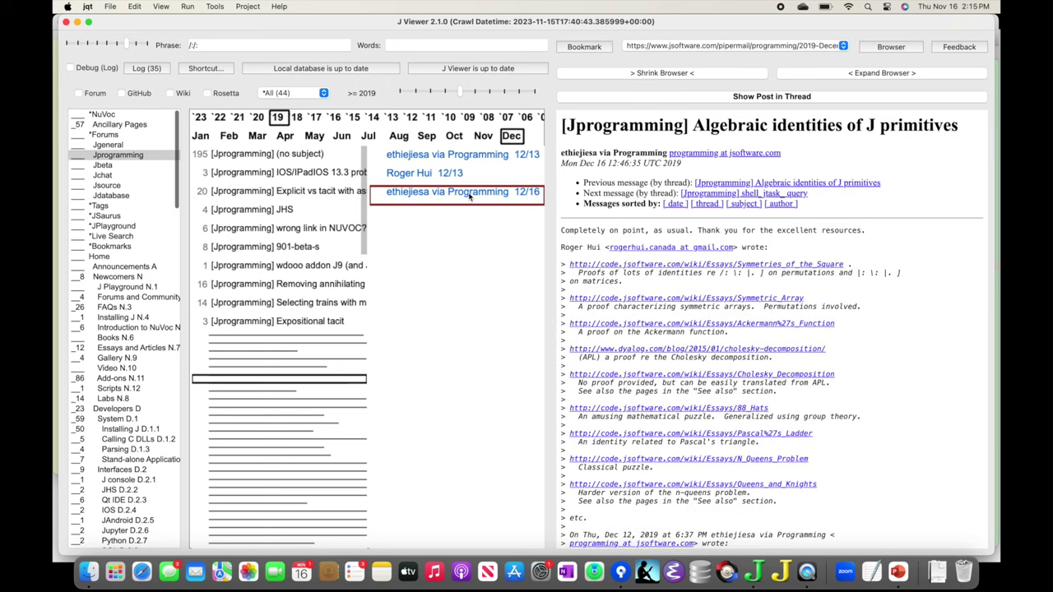
# - Switch to Finder to view jviewer.db and jviewer.log in the temp folder, and return to J Viewer
pyautogui.press('super+Tab')
pyautogui.press('super+Tab')
pyautogui.press('super+Tab')
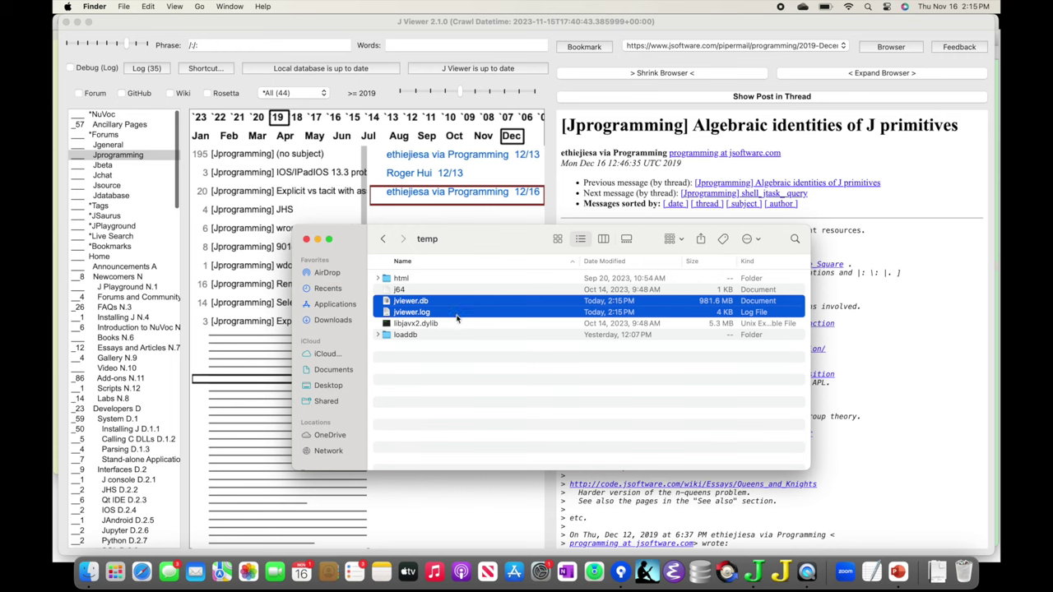
pyautogui.press('super+Tab')
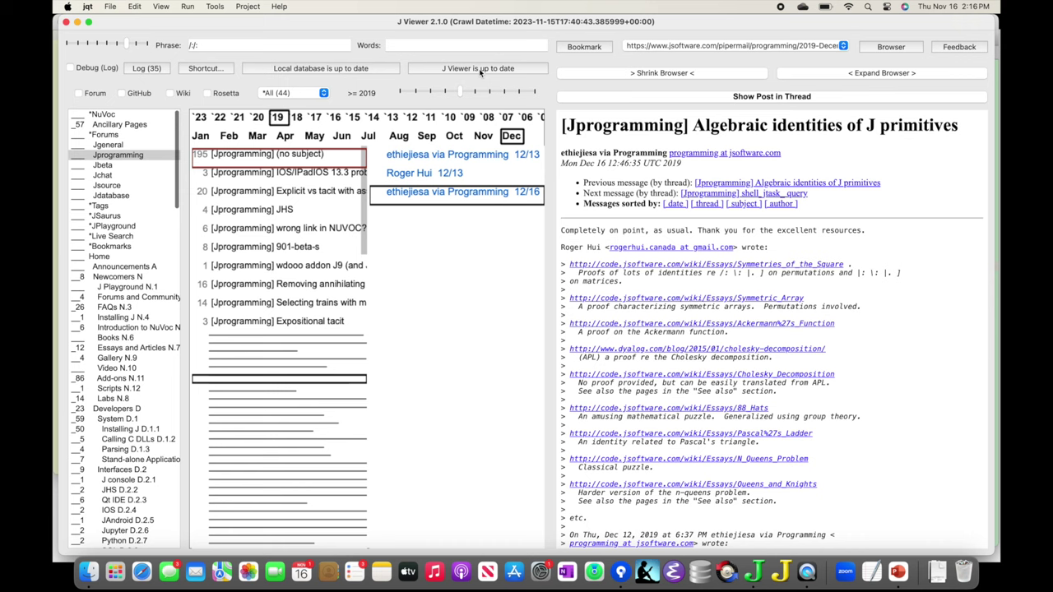
# - Toggle debug logging on and back off, and display the log of recent activity
pyautogui.click(76, 71)
pyautogui.click(76, 70)
pyautogui.click(145, 69)
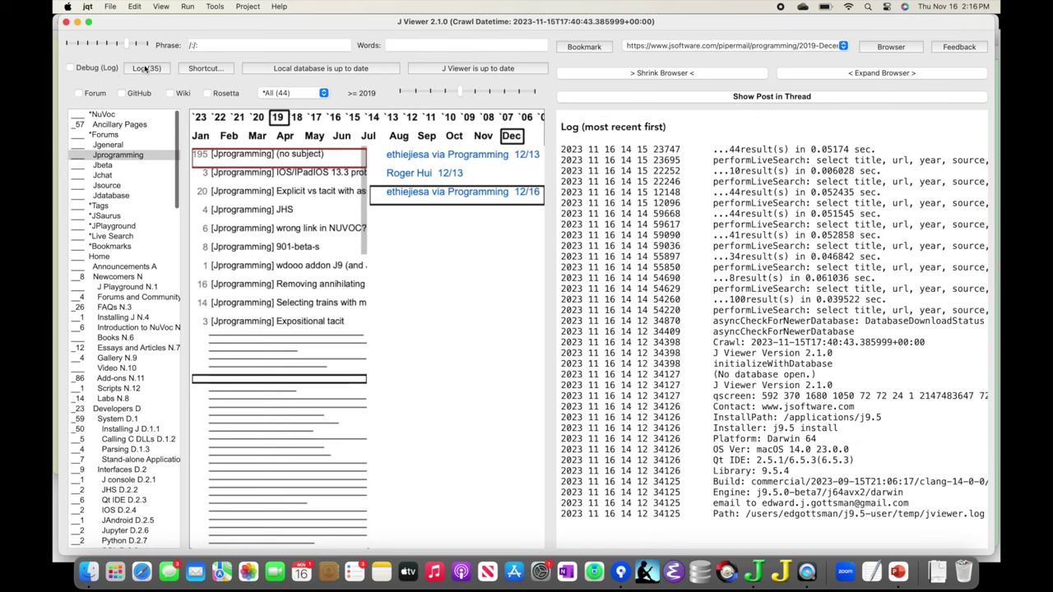